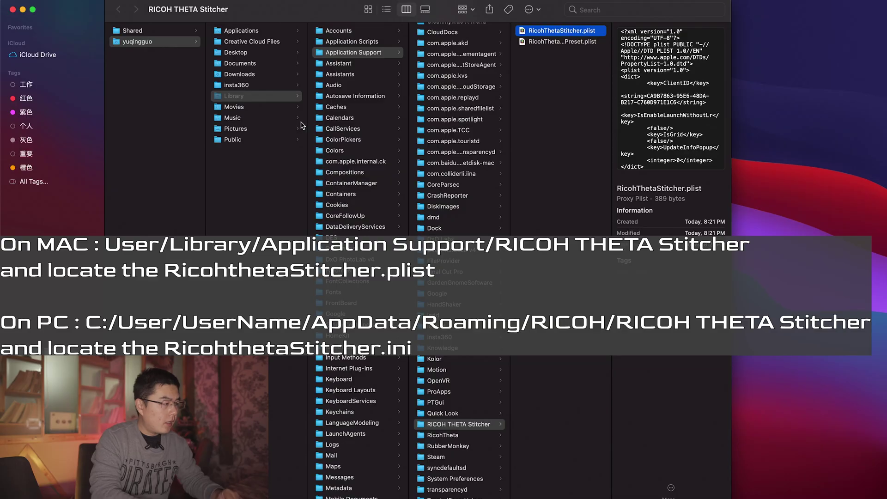
Go from the home folder through Library and Application Support into the RICOH THETA Stitcher folder.
{"action": "left_click", "coordinate": [165, 46]}
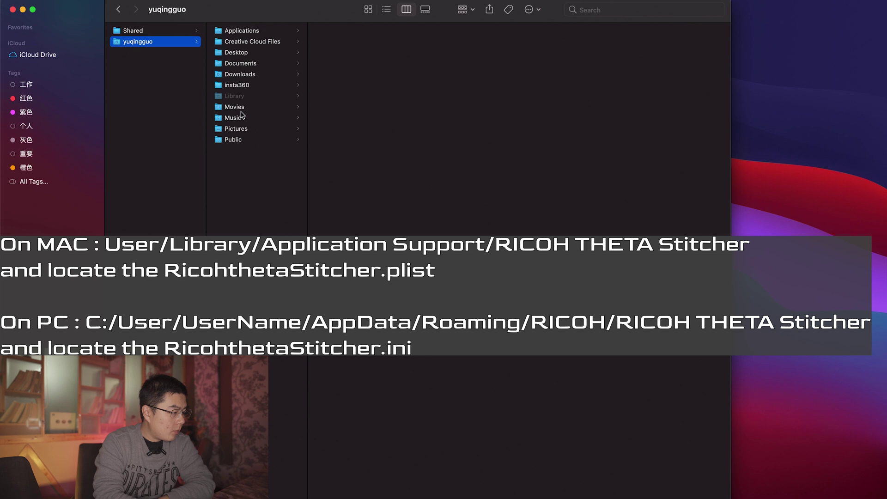
{"action": "left_click", "coordinate": [242, 96]}
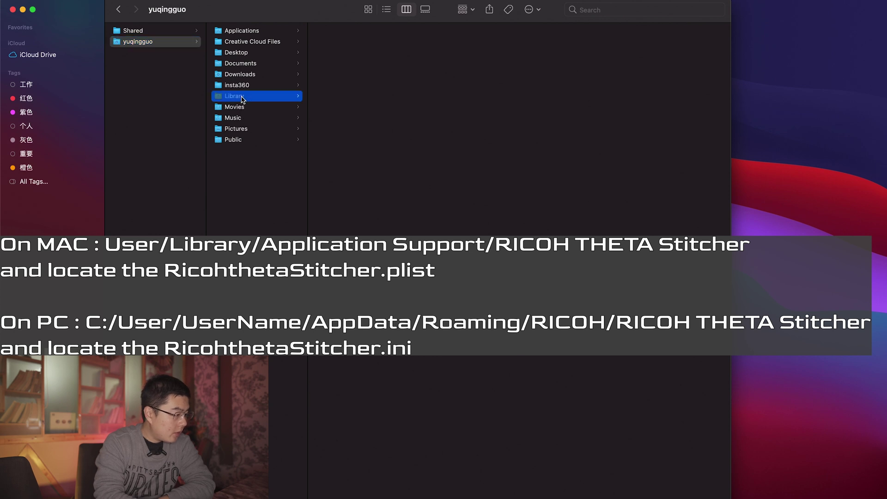
{"action": "scroll", "coordinate": [347, 147], "scroll_direction": "up", "scroll_amount": 2}
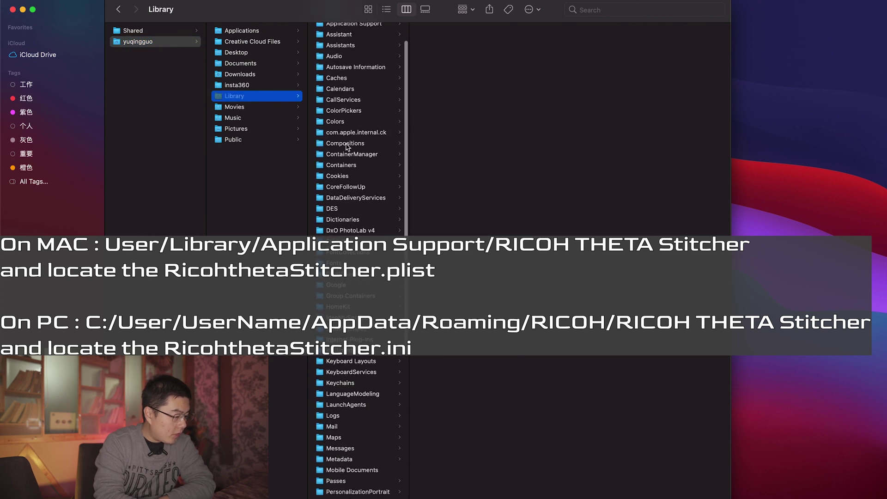
{"action": "left_click", "coordinate": [383, 53]}
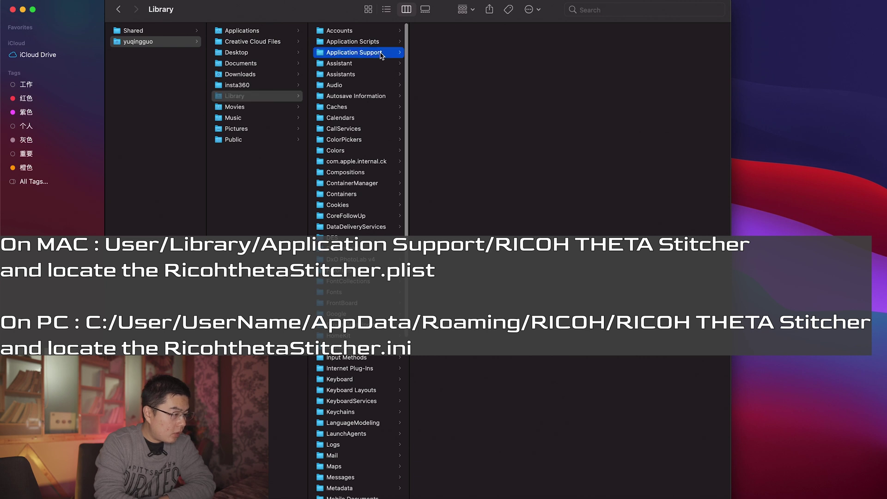
{"action": "scroll", "coordinate": [474, 210], "scroll_direction": "down", "scroll_amount": 1}
{"action": "scroll", "coordinate": [473, 210], "scroll_direction": "down", "scroll_amount": 5}
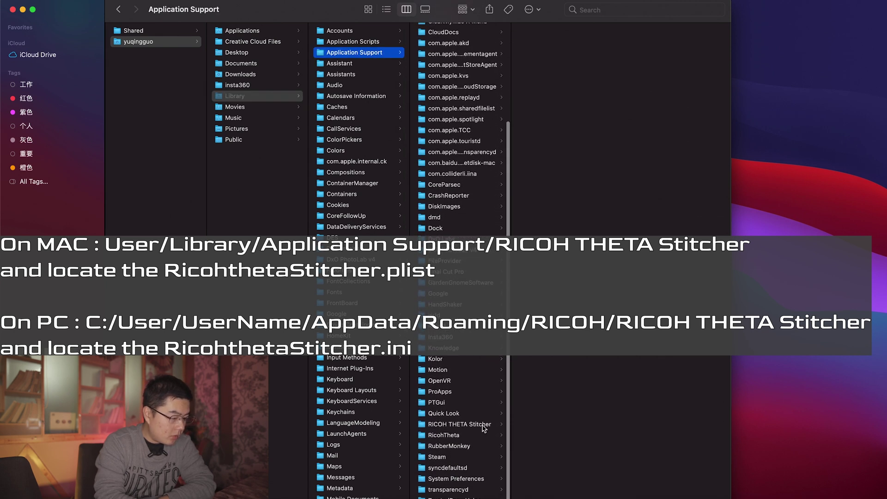
{"action": "left_click", "coordinate": [483, 427]}
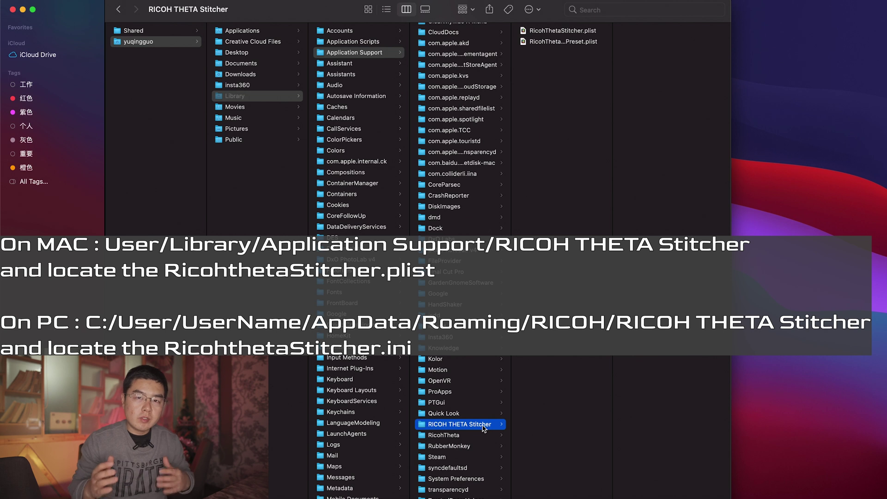
Preview RicohThetaStitcherPreset.plist, then return to previewing RicohThetaStitcher.plist.
{"action": "left_click", "coordinate": [570, 31]}
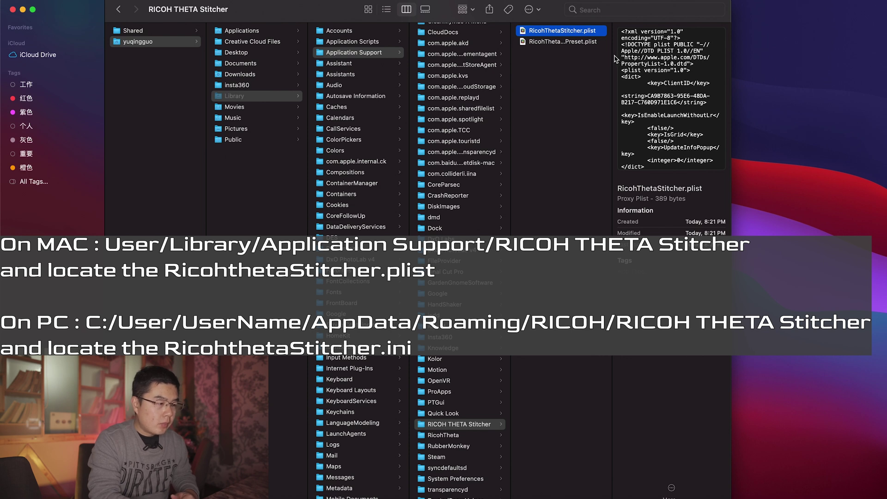
{"action": "left_click_drag", "start_coordinate": [613, 56], "coordinate": [656, 57]}
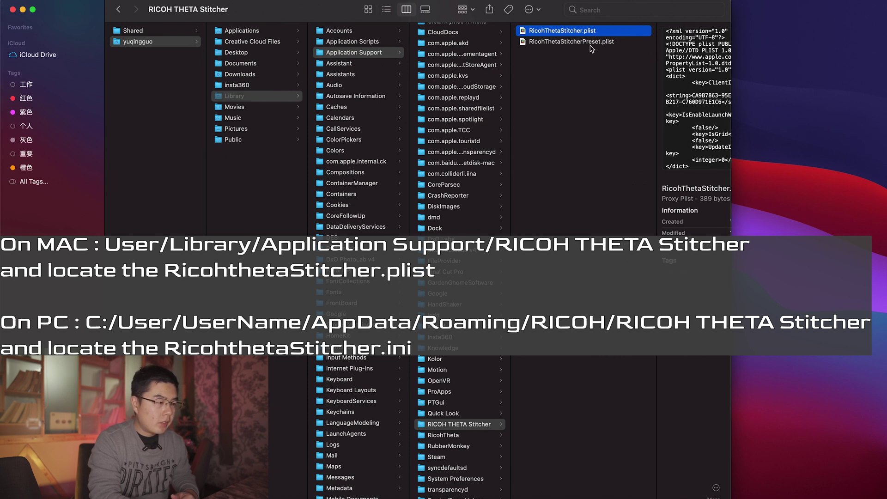
{"action": "left_click", "coordinate": [591, 44]}
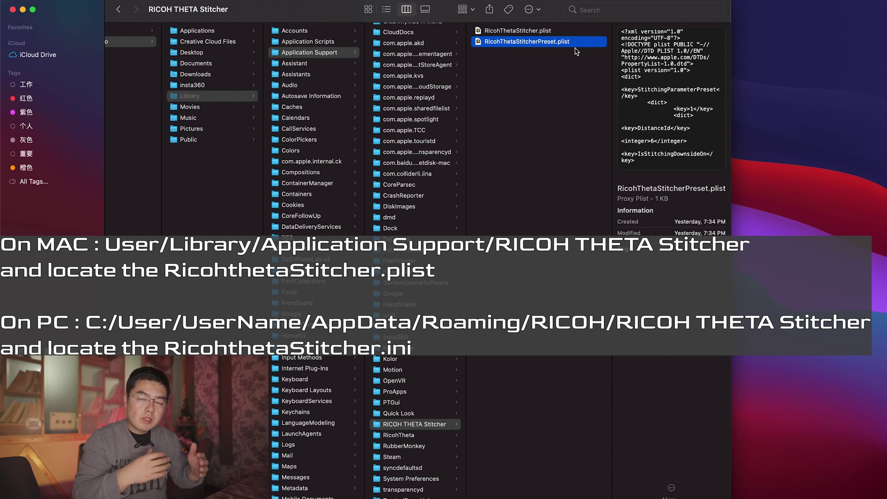
{"action": "left_click", "coordinate": [542, 30]}
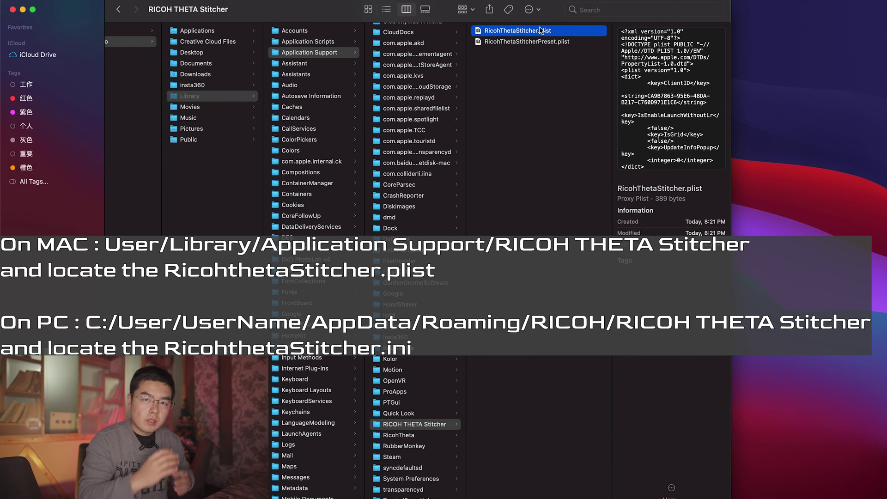
Open RicohThetaStitcher.plist in TextEdit through Open With > Other….
{"action": "right_click", "coordinate": [542, 31]}
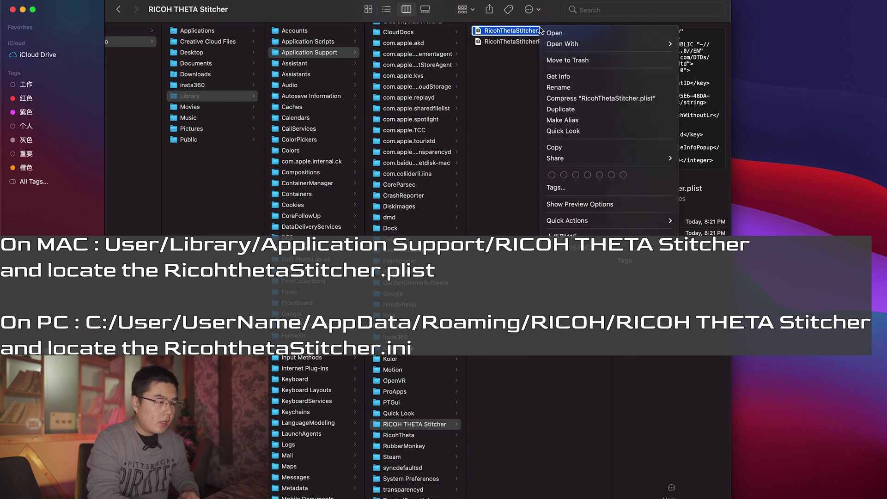
{"action": "mouse_move", "coordinate": [665, 43]}
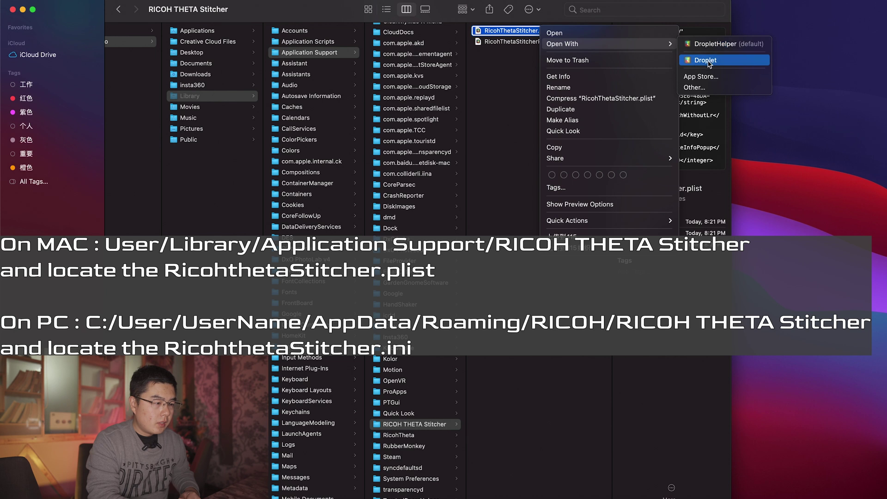
{"action": "left_click", "coordinate": [703, 89]}
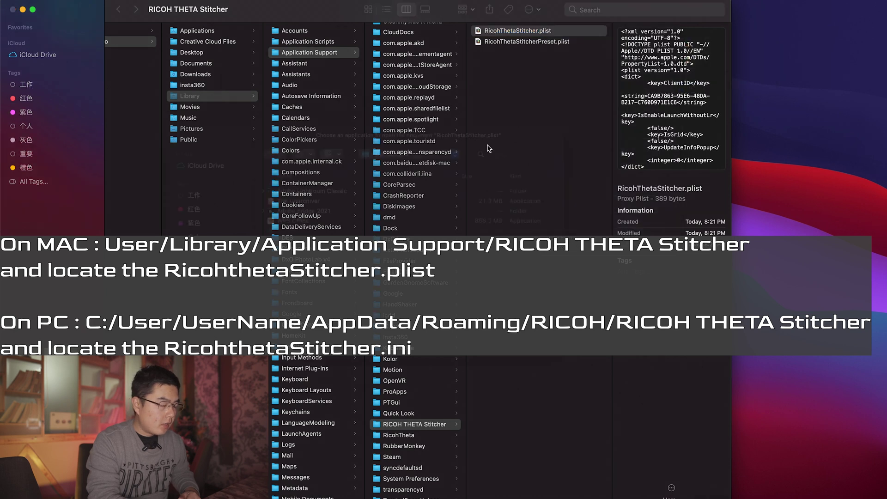
{"action": "scroll", "coordinate": [371, 244], "scroll_direction": "down", "scroll_amount": 5}
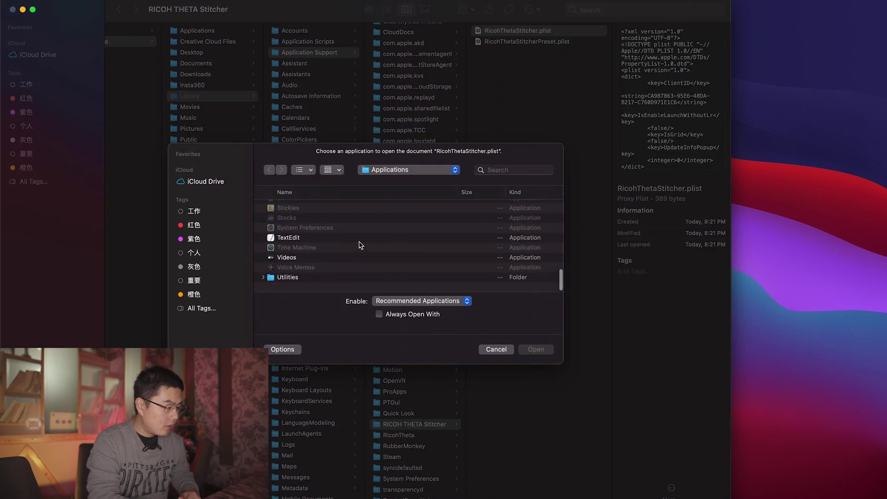
{"action": "double_click", "coordinate": [298, 243]}
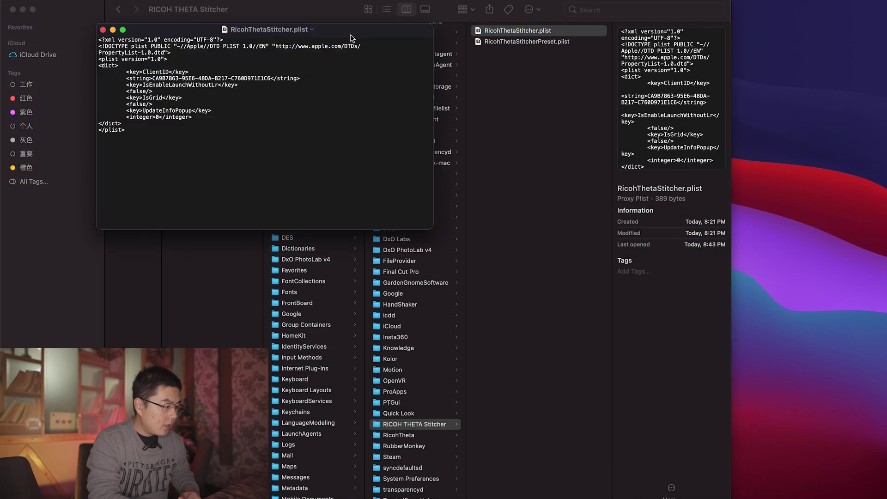
Maximize the TextEdit window and enlarge the XML text for readability.
{"action": "double_click", "coordinate": [355, 32]}
{"action": "key", "text": "super+plus"}
{"action": "key", "text": "super+plus"}
{"action": "key", "text": "super+plus"}
{"action": "key", "text": "super+plus"}
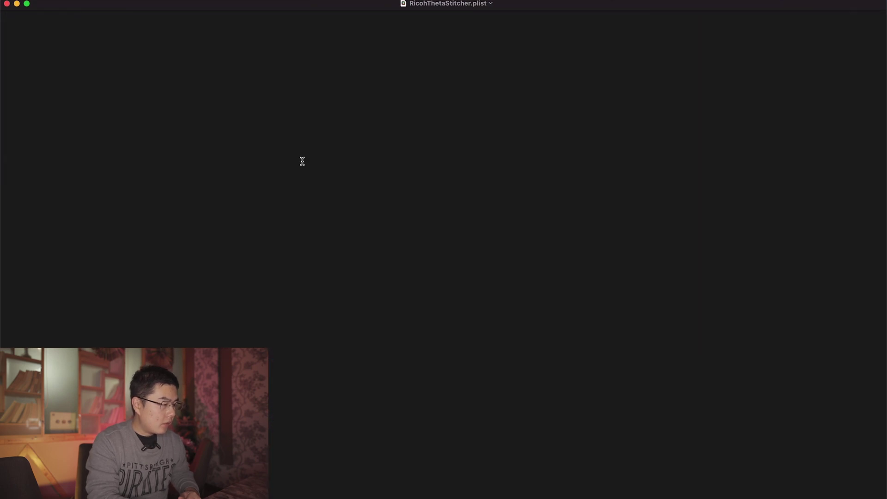
{"action": "scroll", "coordinate": [302, 161], "scroll_direction": "up", "scroll_amount": 5}
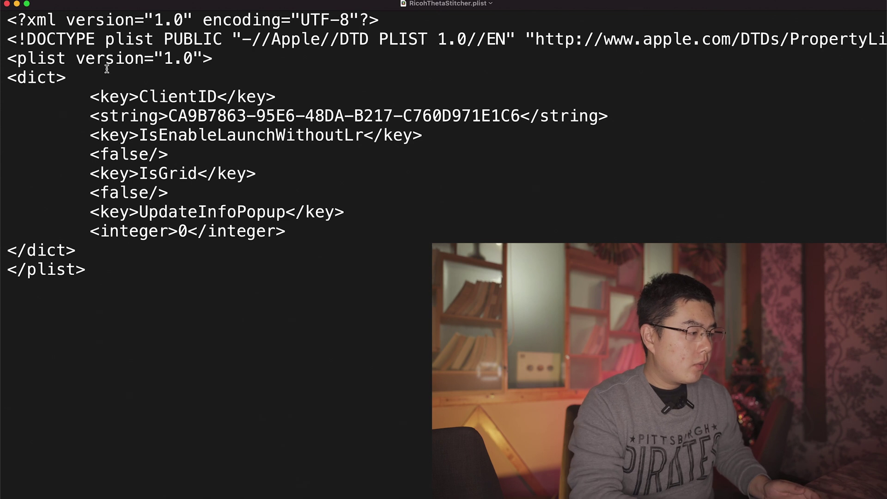
Change IsEnableLaunchWithoutLr from false to true and save the plist.
{"action": "left_click_drag", "start_coordinate": [141, 137], "coordinate": [363, 139]}
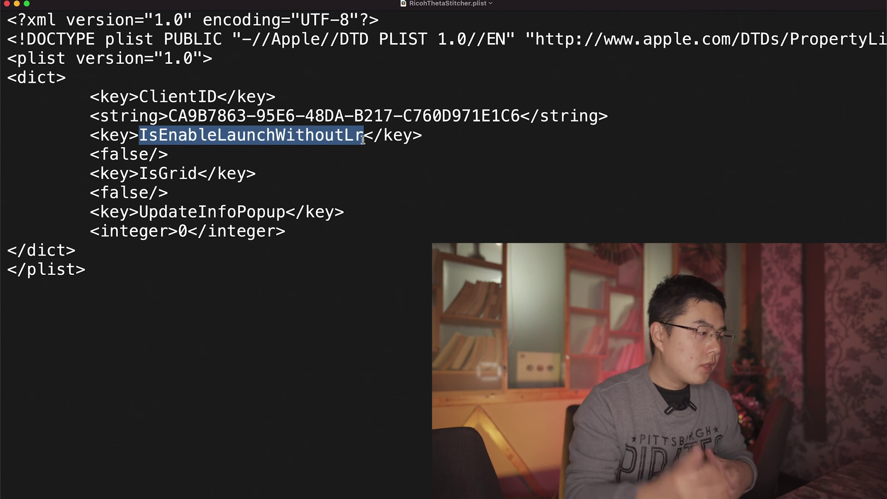
{"action": "left_click", "coordinate": [120, 154]}
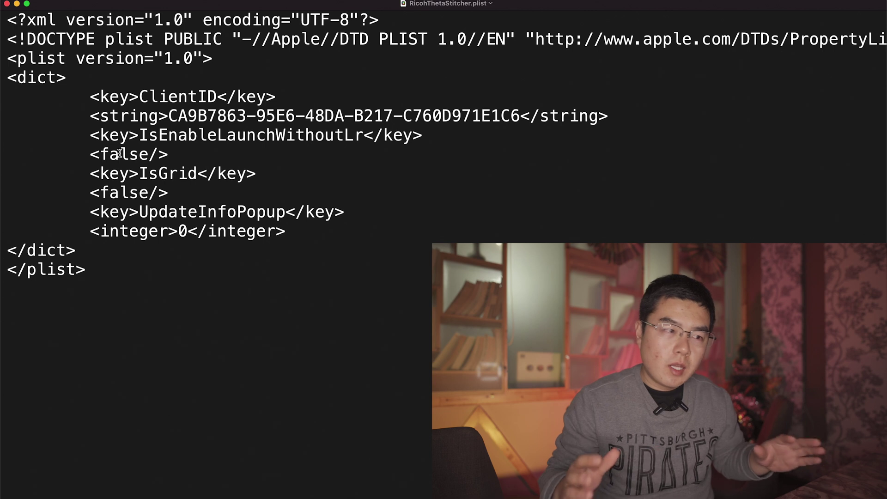
{"action": "double_click", "coordinate": [119, 154]}
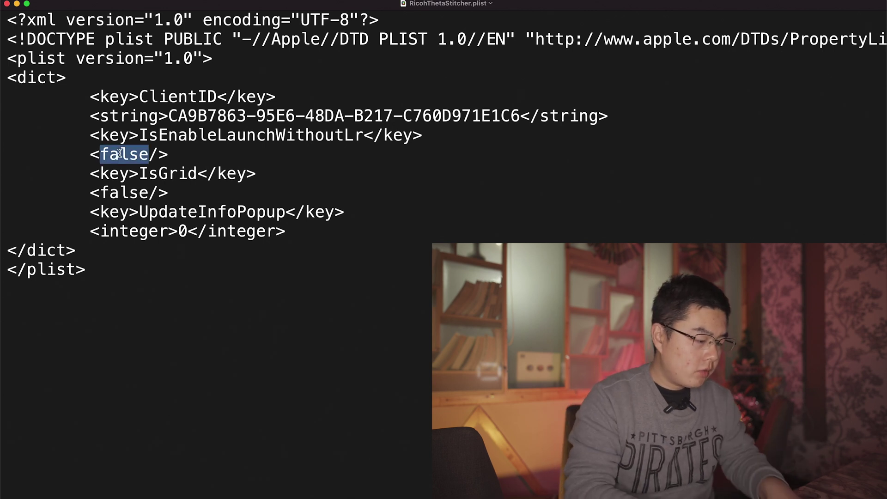
{"action": "type", "text": "true"}
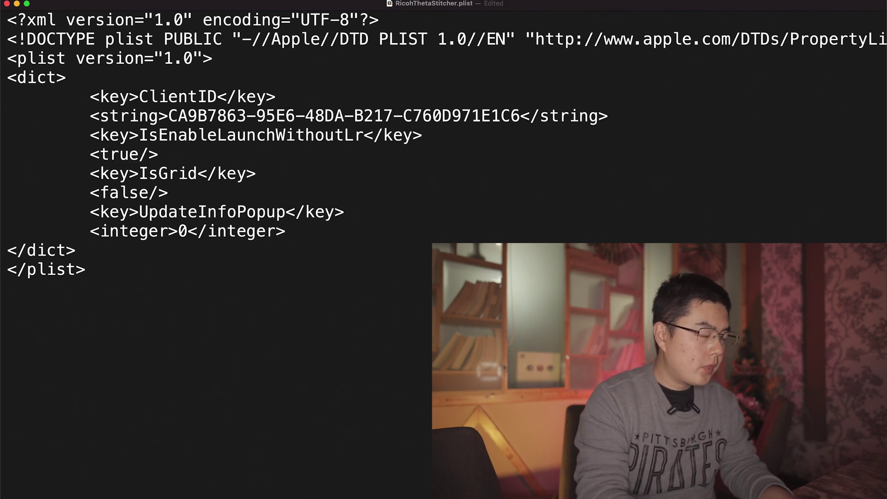
{"action": "key", "text": "super+s"}
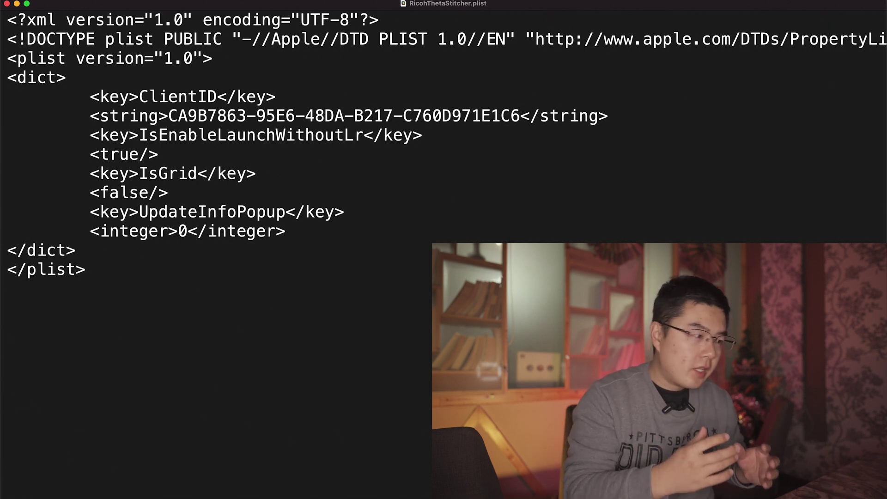
Change the IsGrid value from false to true.
{"action": "left_click_drag", "start_coordinate": [139, 172], "coordinate": [198, 174]}
{"action": "left_click", "coordinate": [198, 173]}
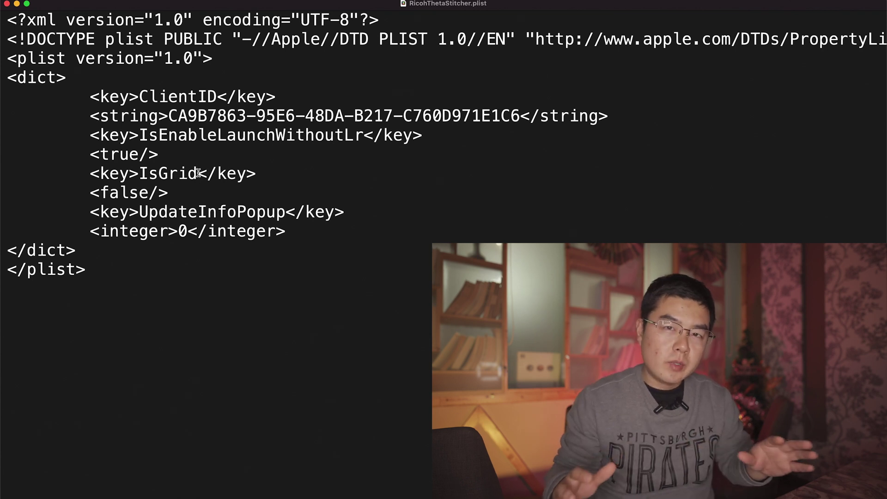
{"action": "double_click", "coordinate": [123, 192]}
{"action": "type", "text": "true"}
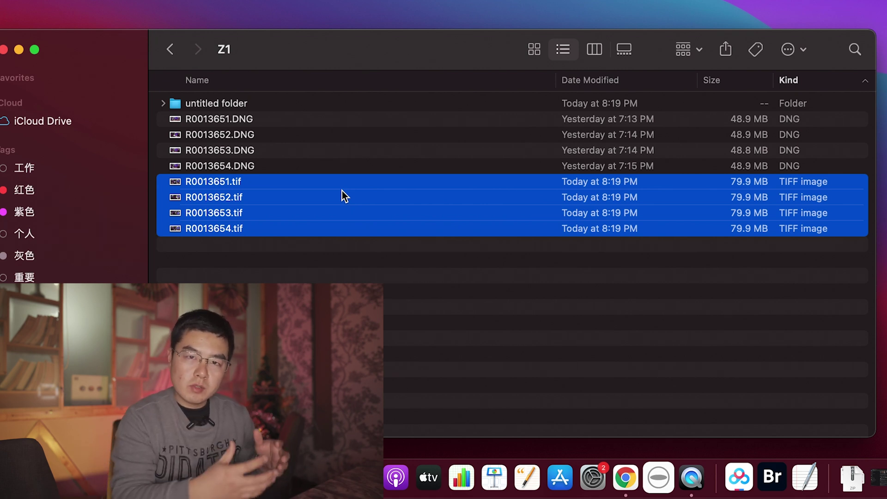
Drag the four .tif files onto RICOH THETA Stitcher to load them, starting with R0013652.tif.
{"action": "left_click_drag", "start_coordinate": [178, 196], "coordinate": [664, 464]}
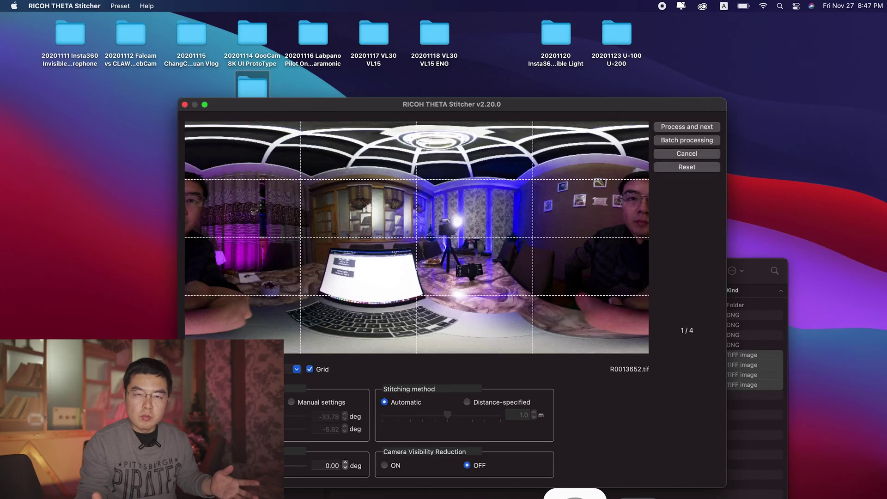
{"action": "double_click", "coordinate": [547, 104]}
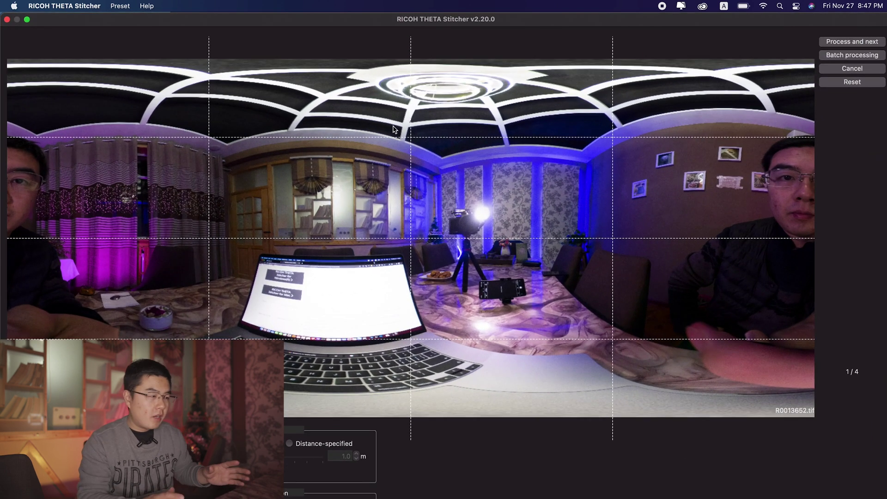
{"action": "left_click", "coordinate": [27, 20]}
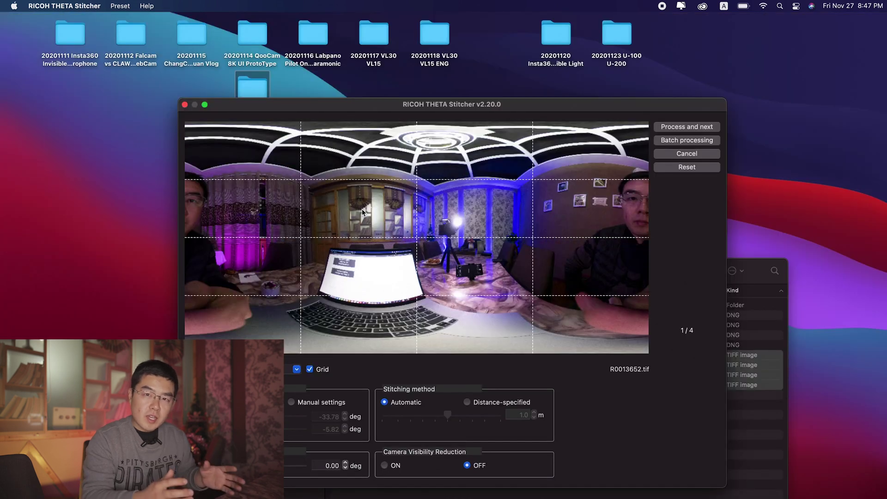
{"action": "scroll", "coordinate": [361, 209], "scroll_direction": "up", "scroll_amount": 3}
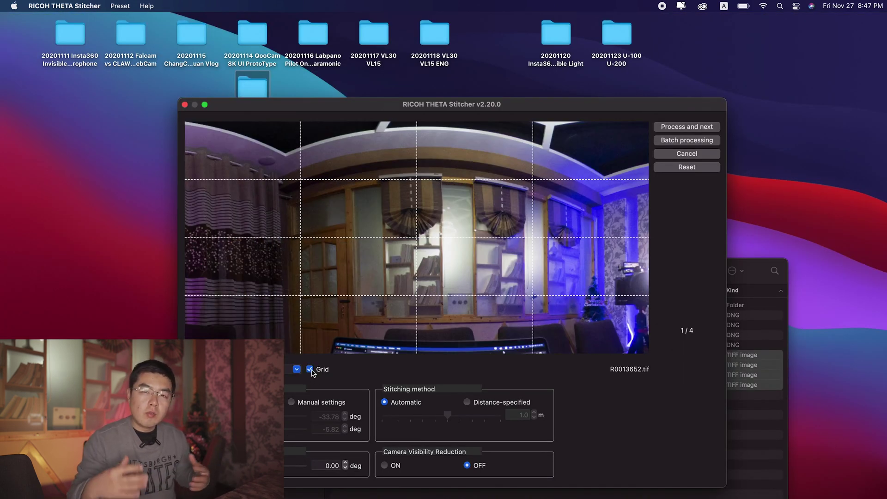
{"action": "scroll", "coordinate": [368, 152], "scroll_direction": "down", "scroll_amount": 3}
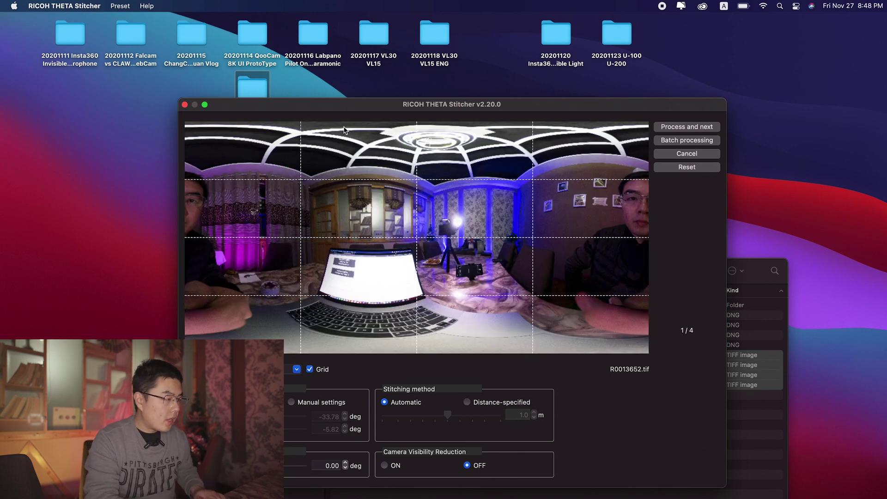
Apply preset '2. Nomal', maximize the stitcher window, and run Batch processing on all four TIFFs.
{"action": "left_click", "coordinate": [123, 7]}
{"action": "mouse_move", "coordinate": [170, 22]}
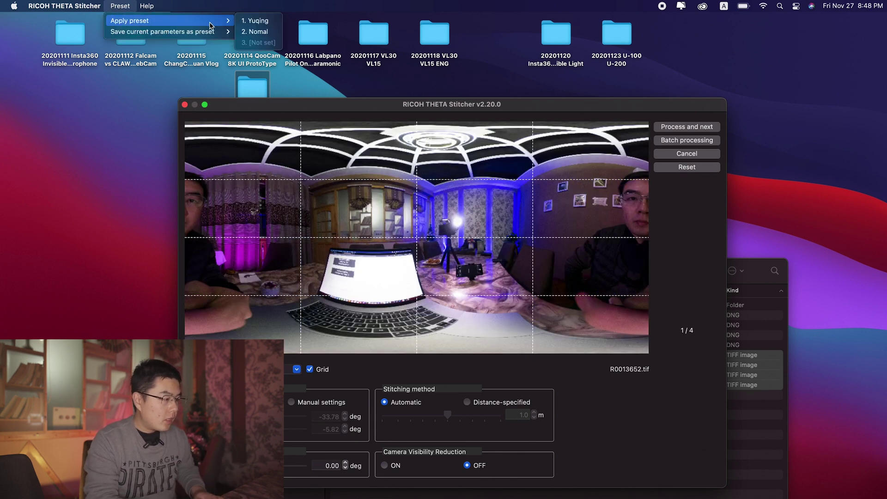
{"action": "left_click", "coordinate": [262, 33]}
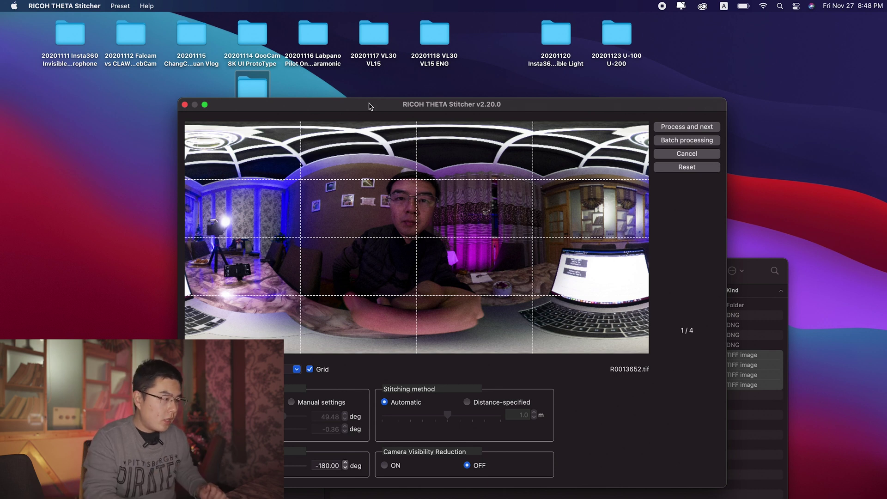
{"action": "left_click", "coordinate": [204, 105]}
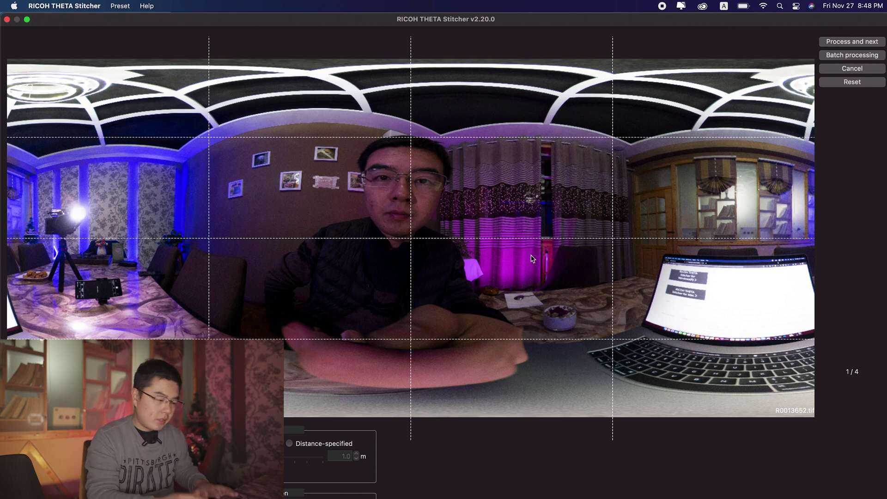
{"action": "left_click", "coordinate": [843, 55]}
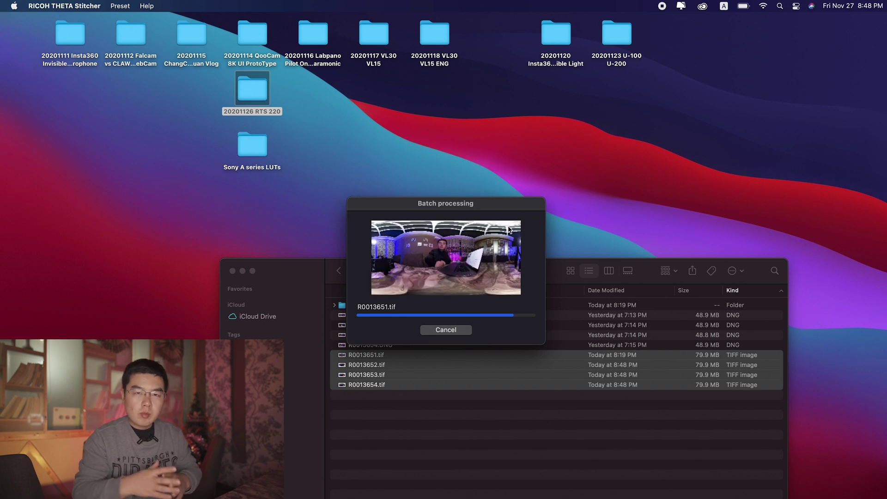
Open the stitched R0013651.tif panorama in Preview, close it, then open R0013653.tif.
{"action": "double_click", "coordinate": [388, 354]}
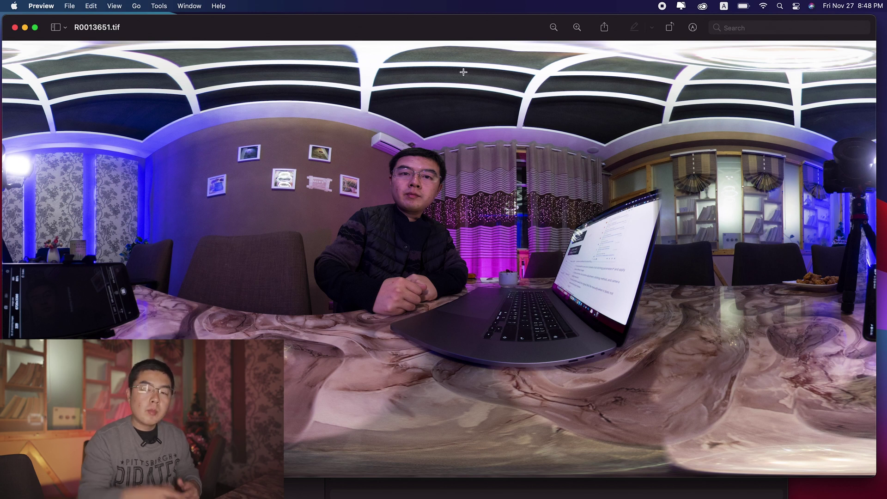
{"action": "left_click", "coordinate": [14, 28]}
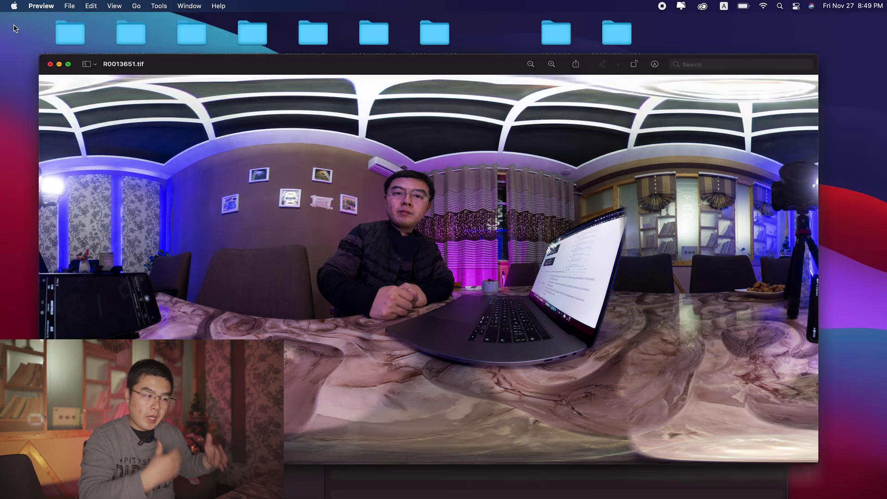
{"action": "double_click", "coordinate": [388, 374]}
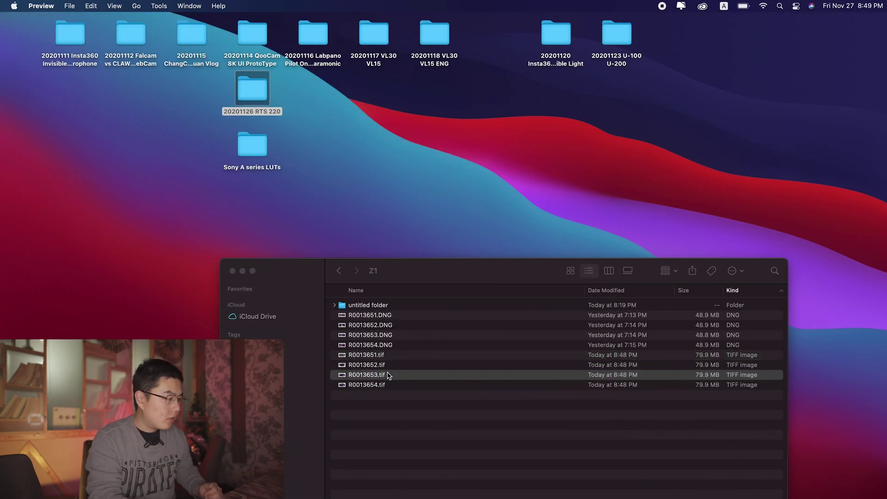